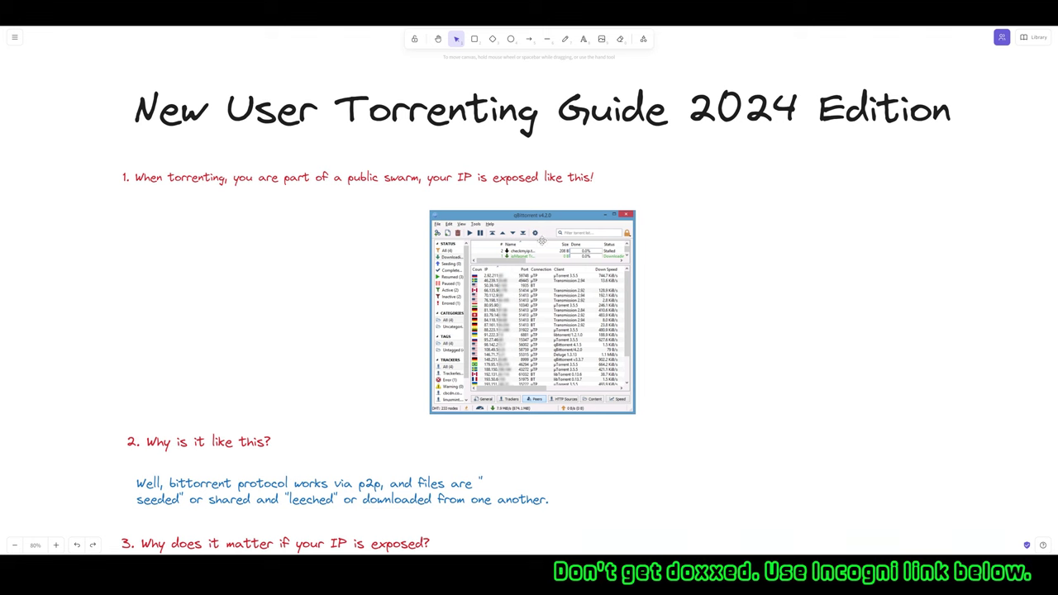
Zoom the canvas in on the qBittorrent v4.2.0 peer list screenshot under section 1
scroll(541, 239, up, 2)
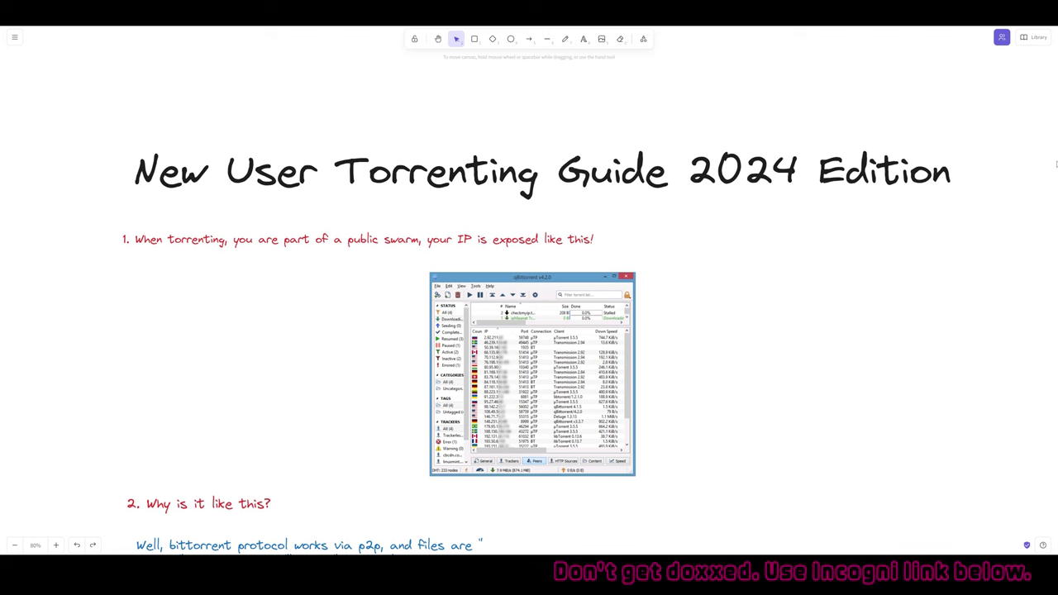
key(alt+z)
scroll(350, 307, up, 5)
scroll(421, 307, left, 2)
scroll(432, 323, down, 1)
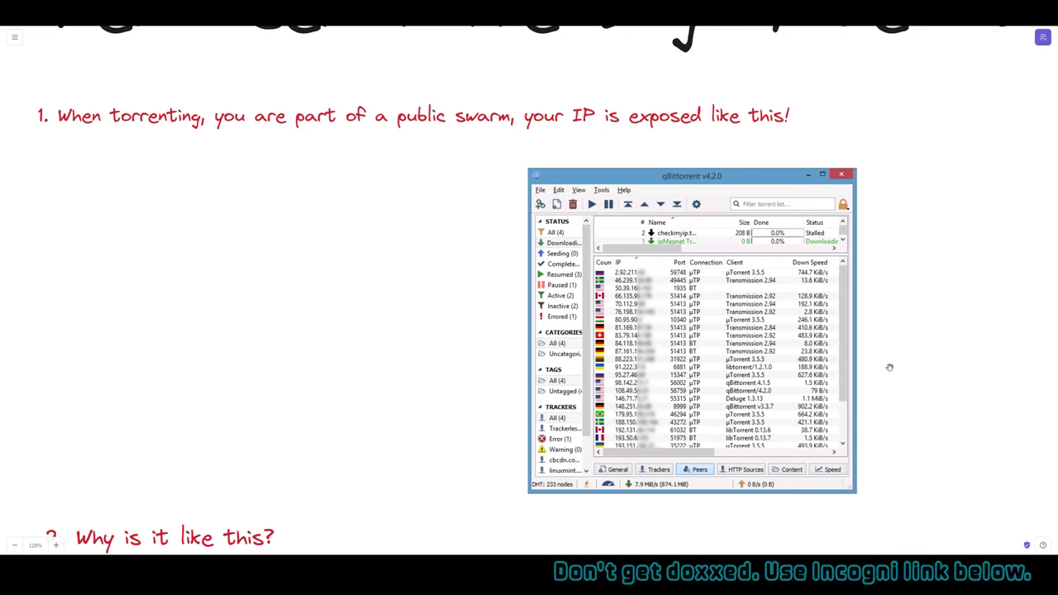
scroll(888, 366, up, 5)
scroll(537, 266, up, 1)
scroll(537, 266, down, 4)
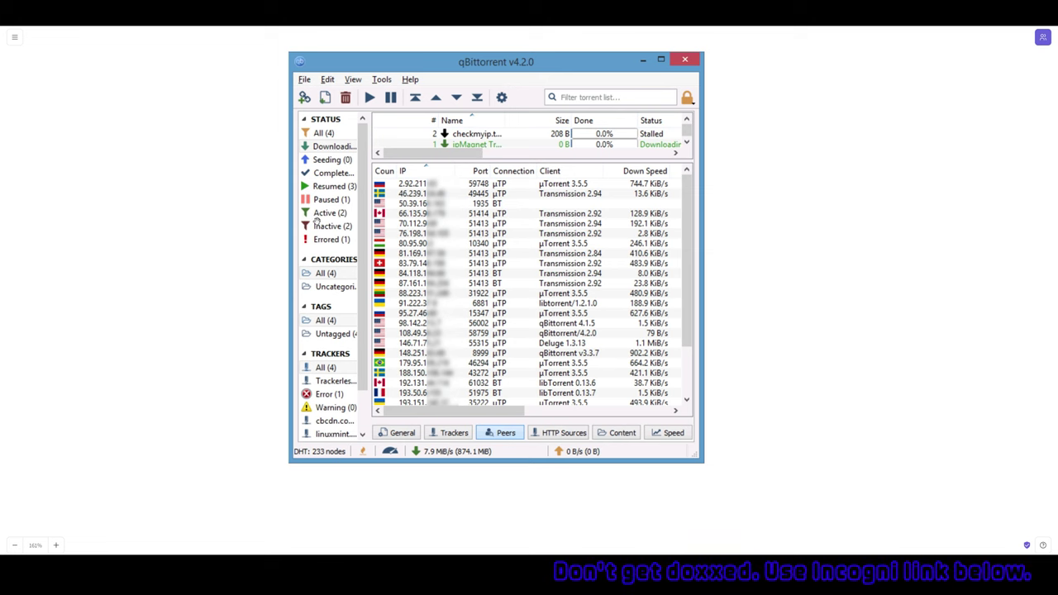
scroll(317, 219, down, 5)
Zoom out to 131% and pan down to sections 2 and 3 on seeding and copyright trolls
scroll(531, 240, down, 3)
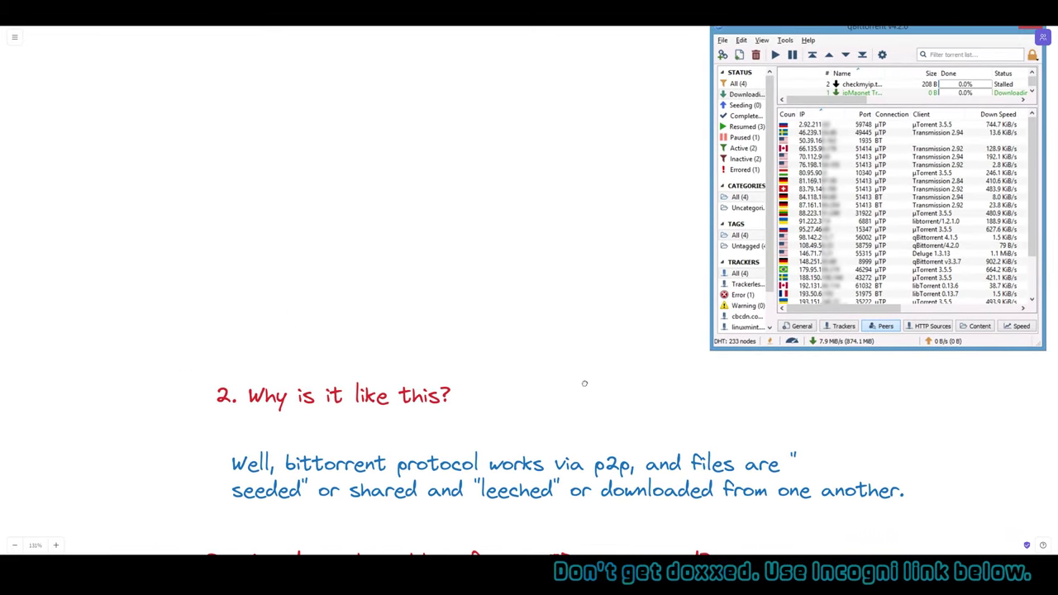
drag(585, 331, 571, 275)
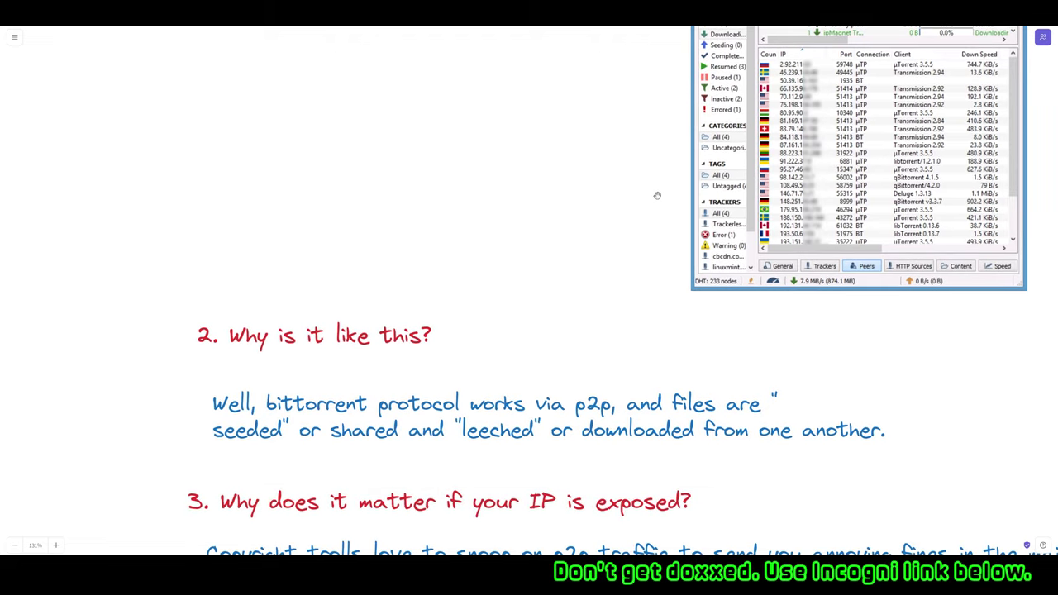
drag(621, 193, 359, 279)
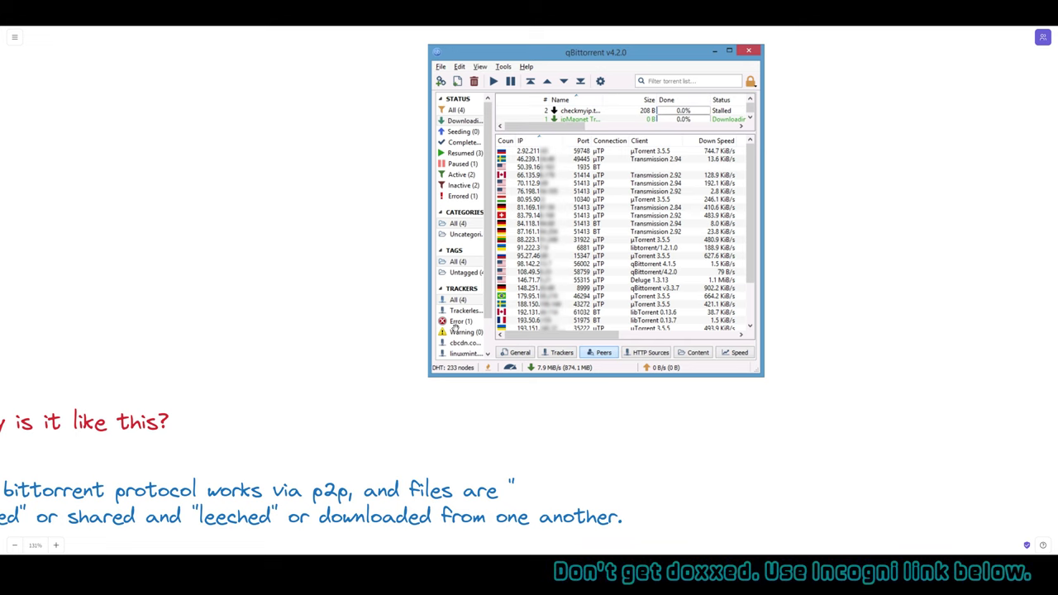
drag(309, 383, 598, 151)
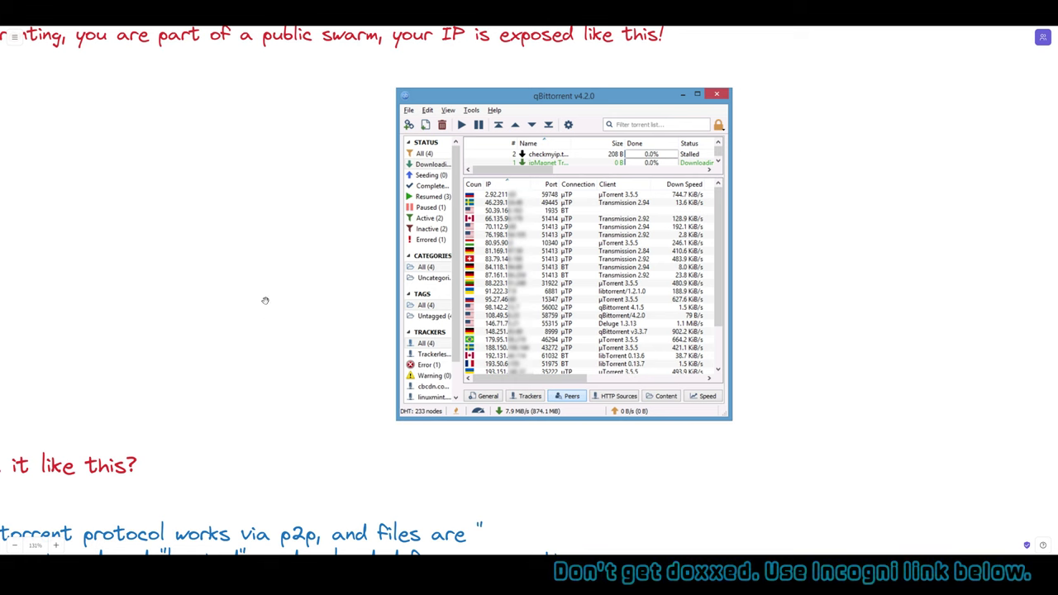
drag(378, 331, 542, 256)
Zoom out to 95% and pan down to sections 3, 4 and 4.5 on socks5 versus VPN
scroll(542, 256, down, 5)
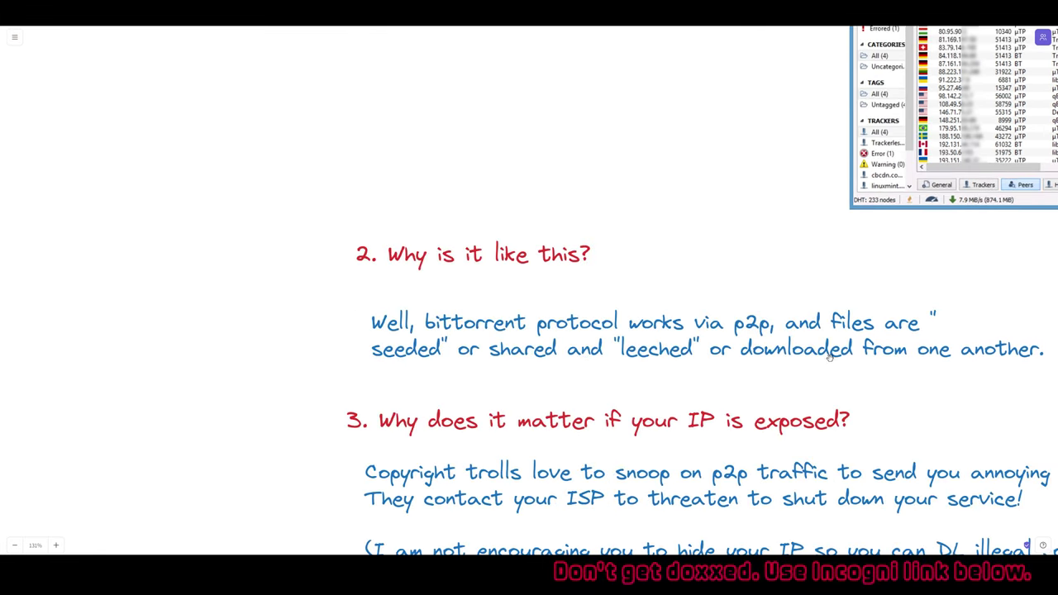
drag(803, 225, 573, 123)
scroll(637, 146, down, 4)
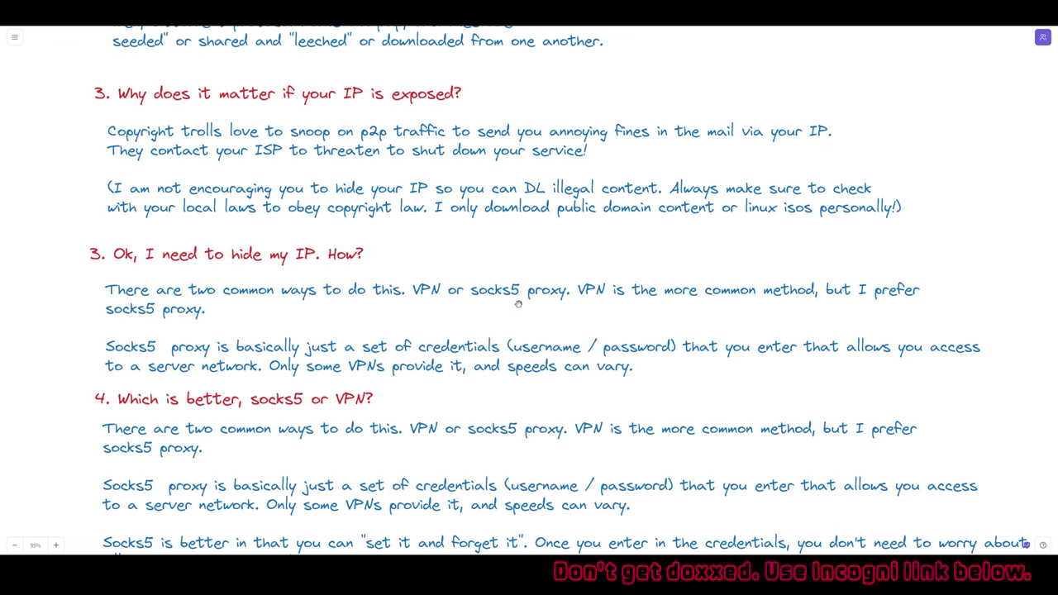
drag(551, 204, 406, 385)
scroll(406, 385, up, 5)
scroll(406, 386, left, 3)
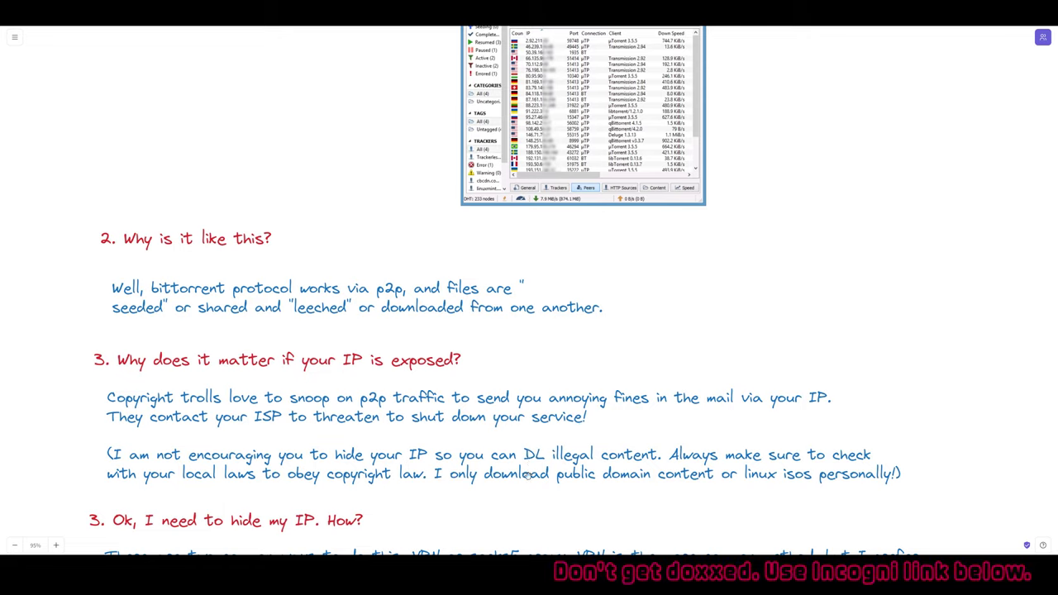
scroll(567, 261, down, 5)
scroll(567, 261, down, 4)
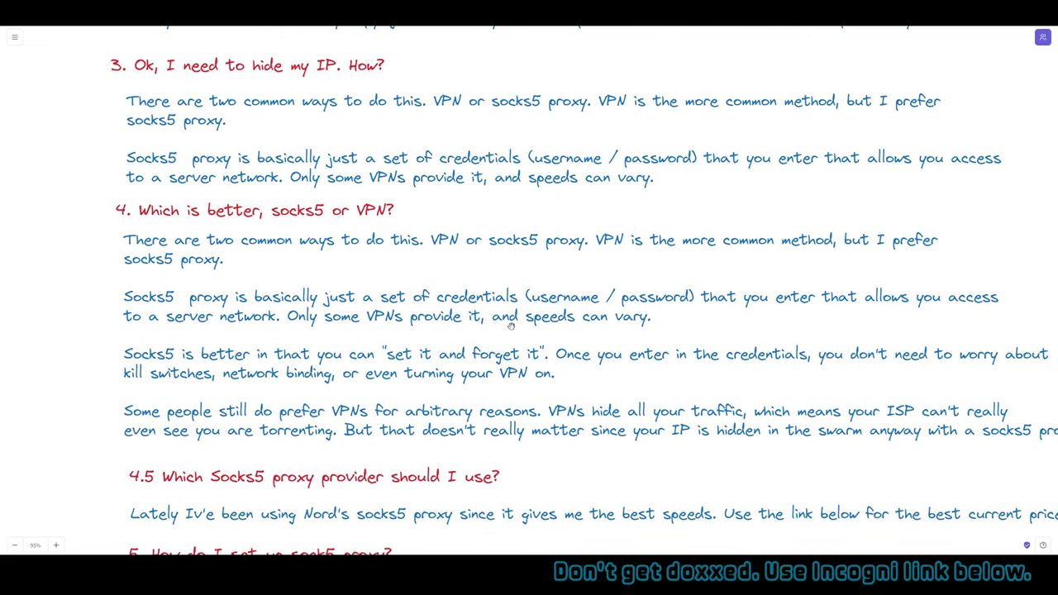
Scroll the canvas up to the guide's title
scroll(521, 411, right, 2)
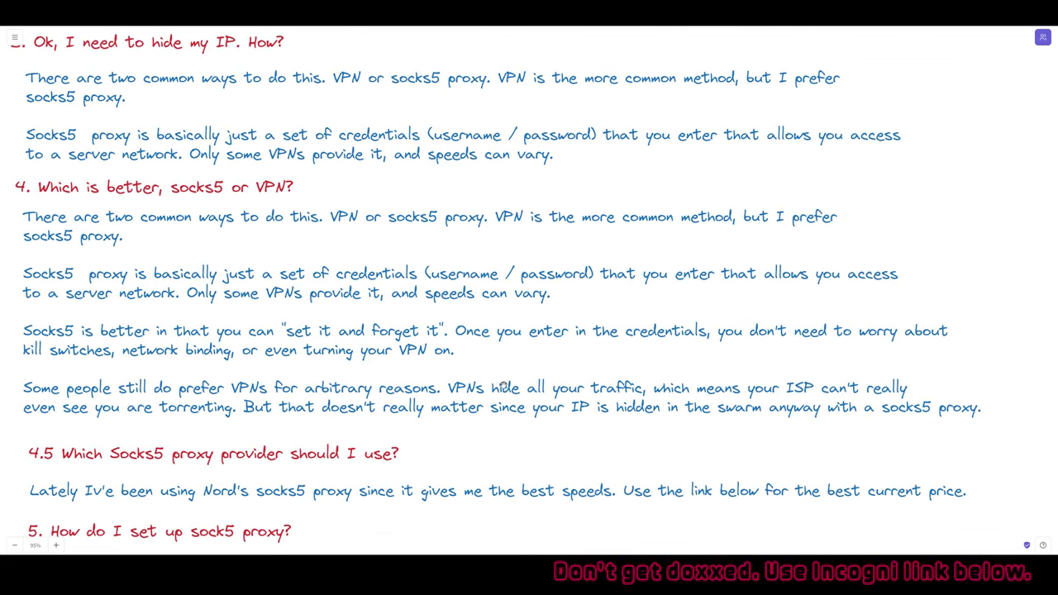
scroll(548, 383, left, 1)
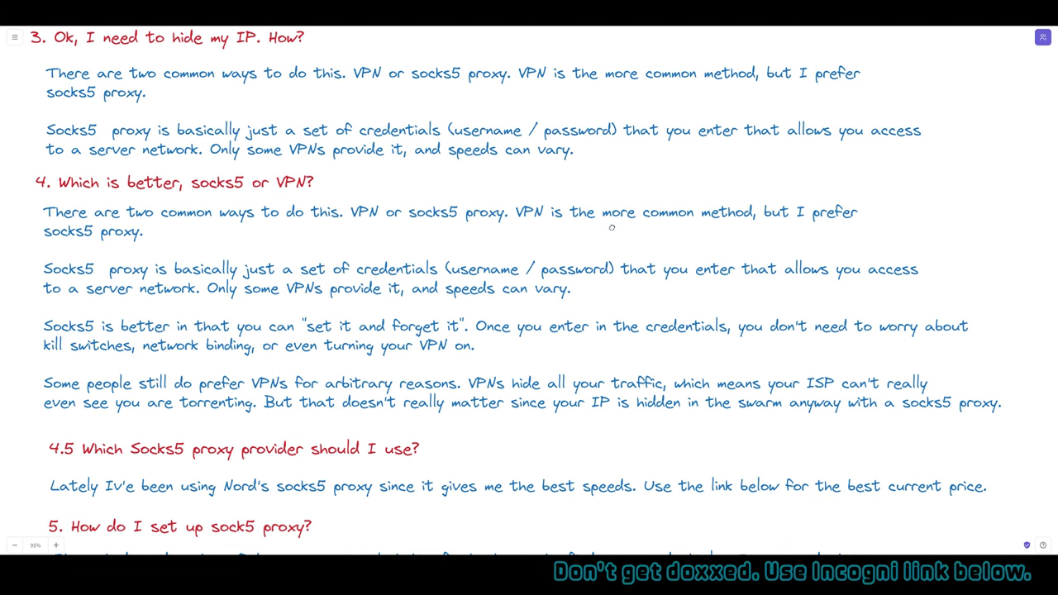
scroll(612, 227, up, 10)
scroll(522, 231, up, 3)
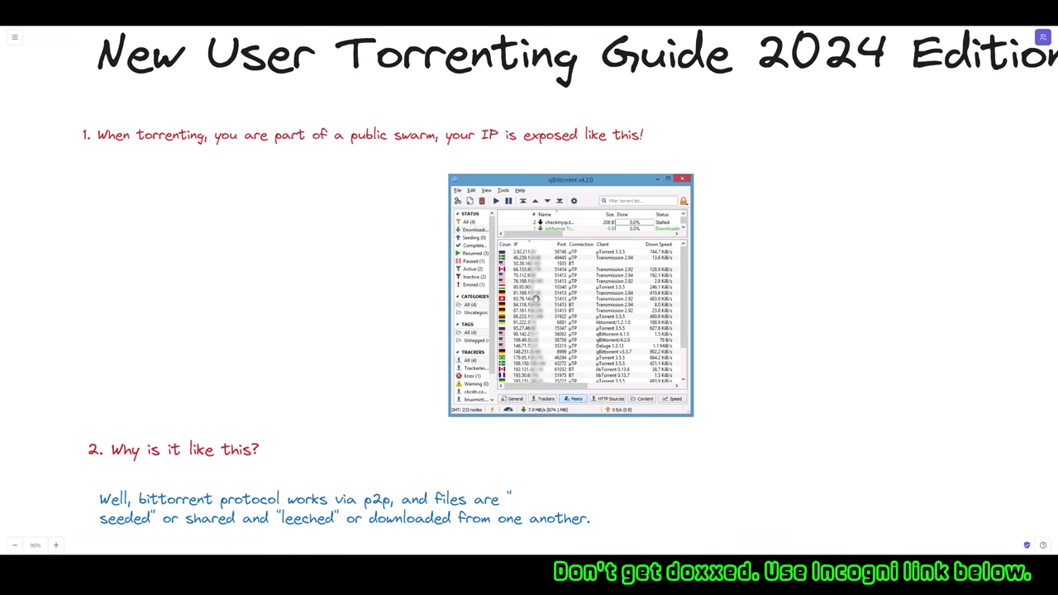
Scroll down to section 5's socks5 setup steps and Options screenshot, then back up
scroll(508, 310, down, 4)
scroll(435, 314, down, 3)
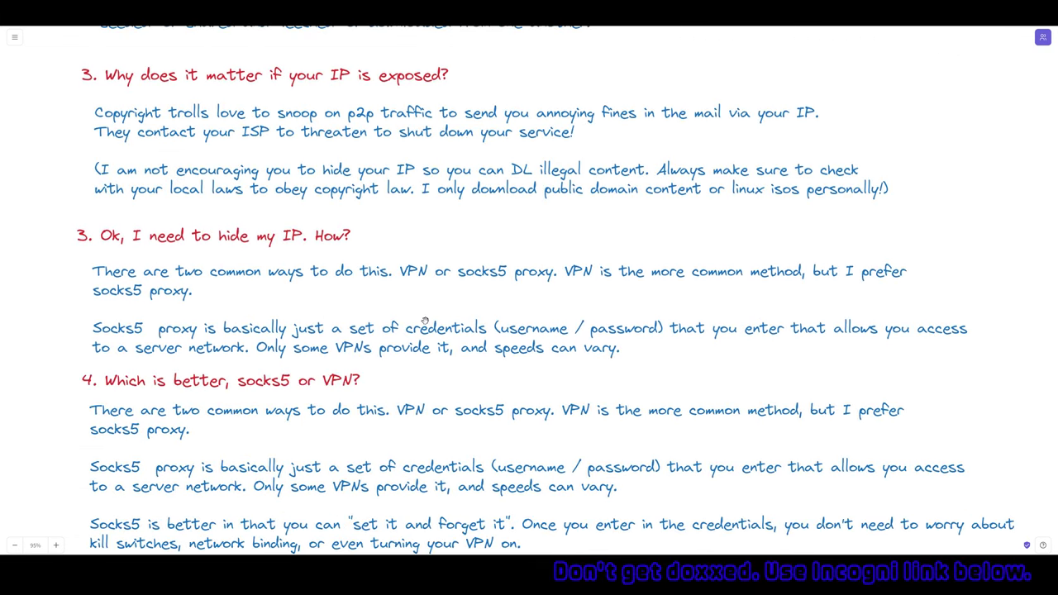
scroll(446, 311, down, 2)
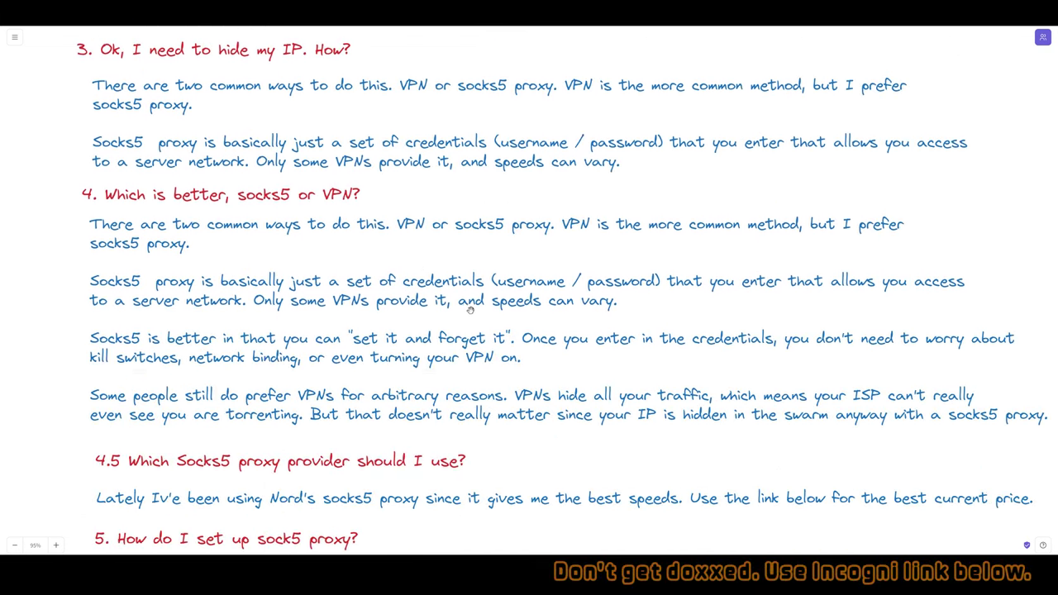
scroll(489, 308, up, 1)
scroll(488, 303, down, 1)
scroll(493, 301, down, 1)
scroll(488, 273, up, 1)
scroll(472, 232, down, 2)
scroll(468, 218, down, 3)
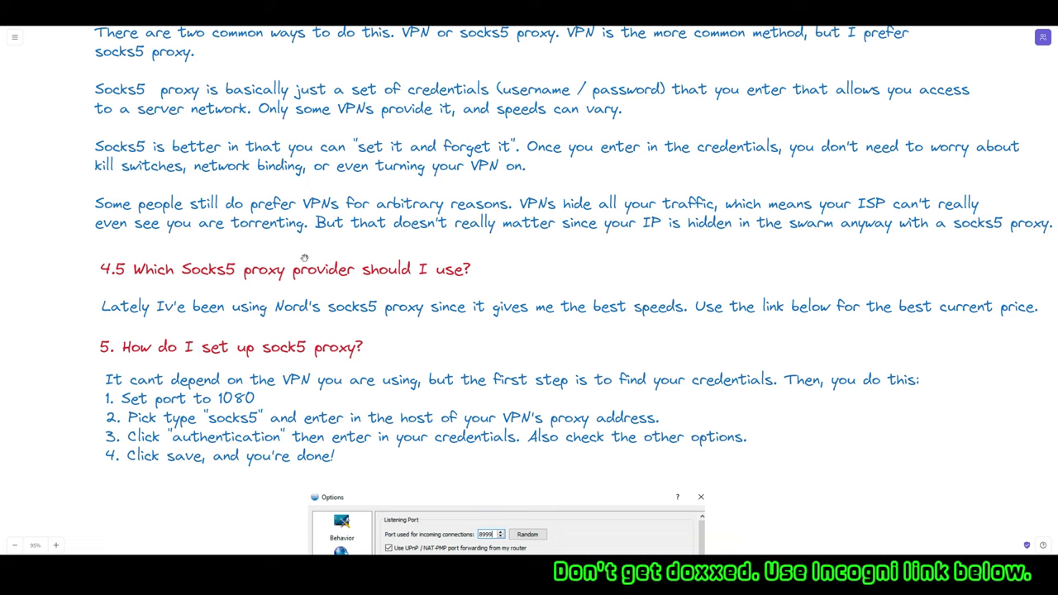
scroll(304, 258, down, 2)
scroll(529, 298, down, 2)
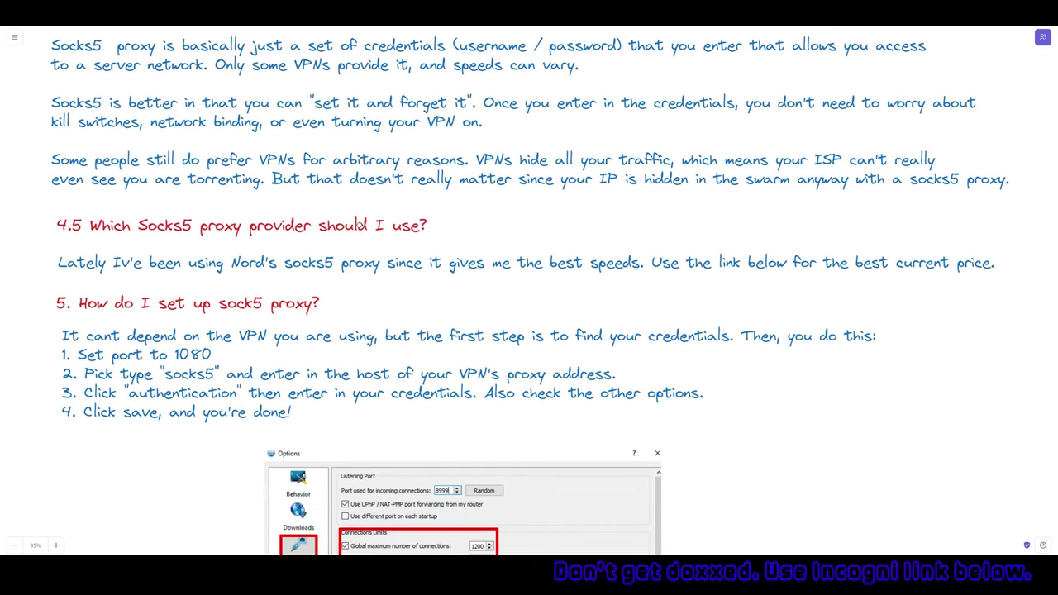
scroll(529, 298, up, 1)
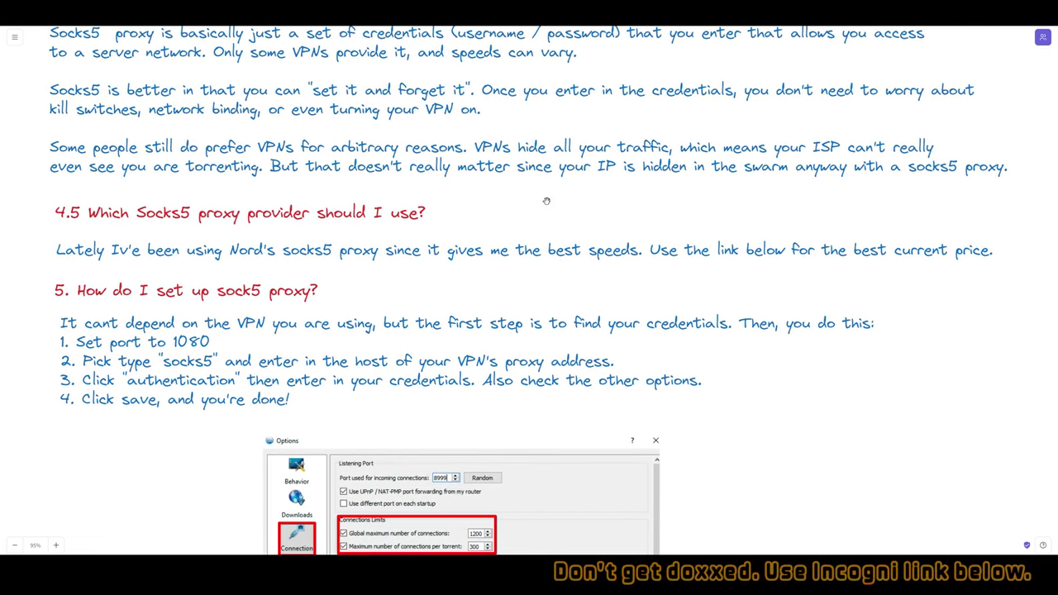
scroll(547, 201, up, 9)
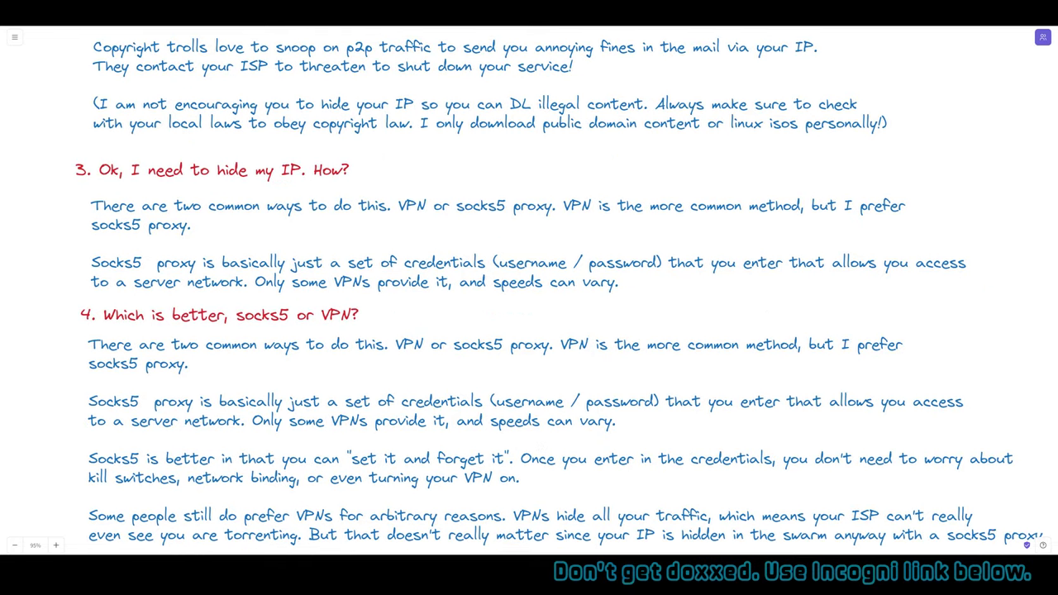